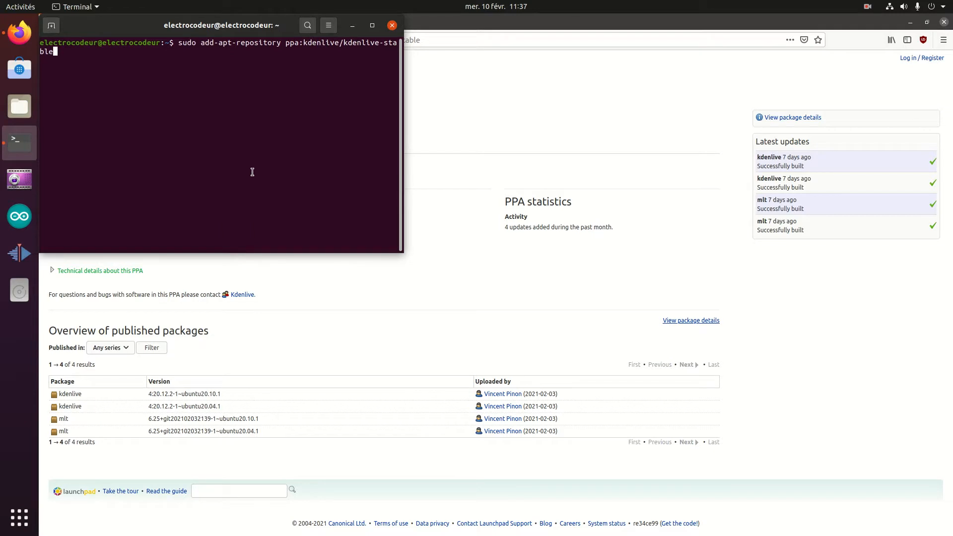
Copy the sudo apt-get update command from the Kdenlive PPA page and close the terminal.
drag(230, 33, 403, 140)
double_click(91, 246)
triple_click(91, 247)
right_click(91, 247)
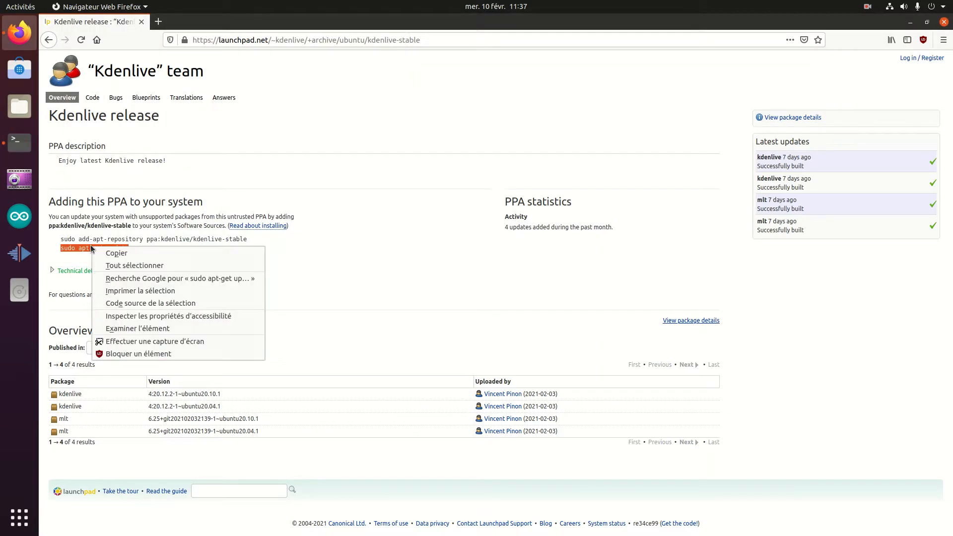
click(111, 253)
mouse_move(1, 1)
click(288, 338)
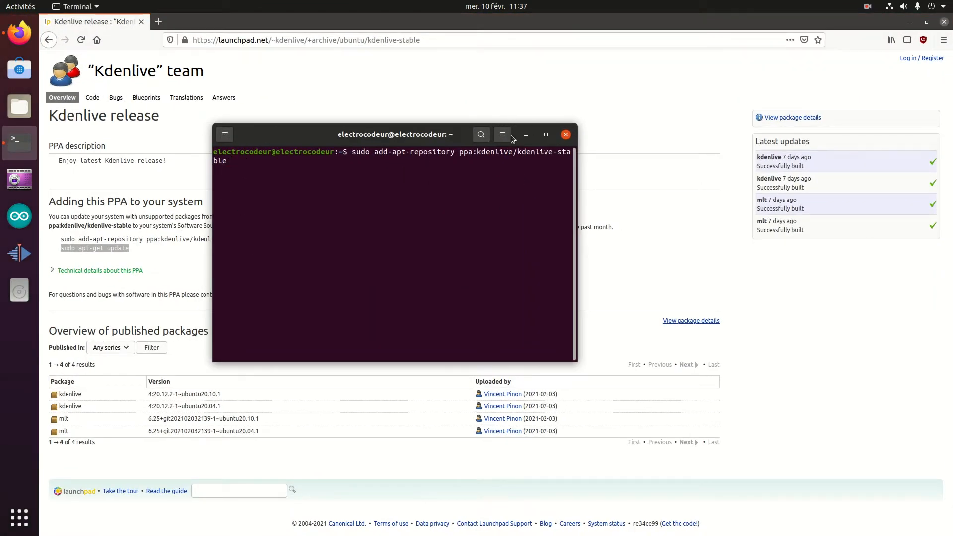
click(566, 135)
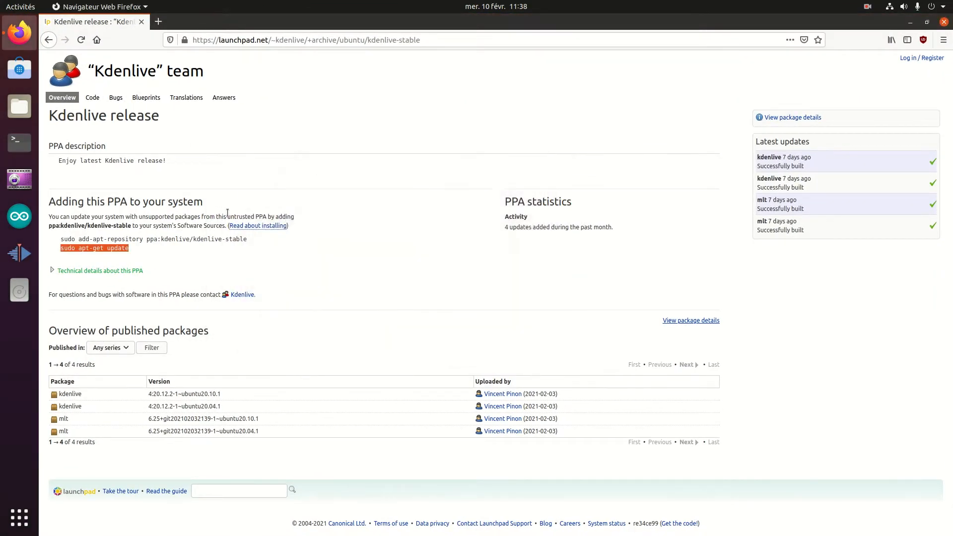
Return to the Kdenlive downloads page, view the AppImage 20.12.2 and Windows Install 20.12.2 download prompts, and dismiss both without saving.
click(65, 41)
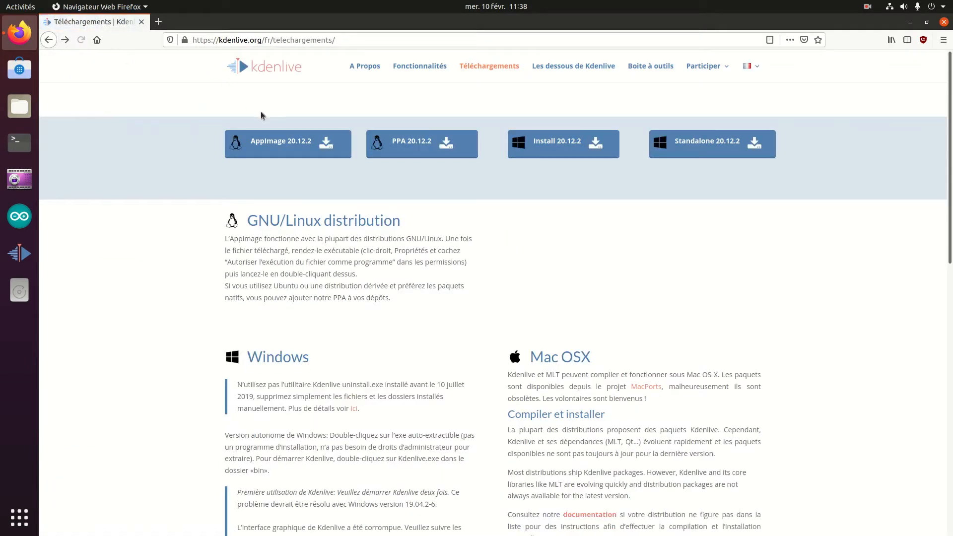
click(292, 140)
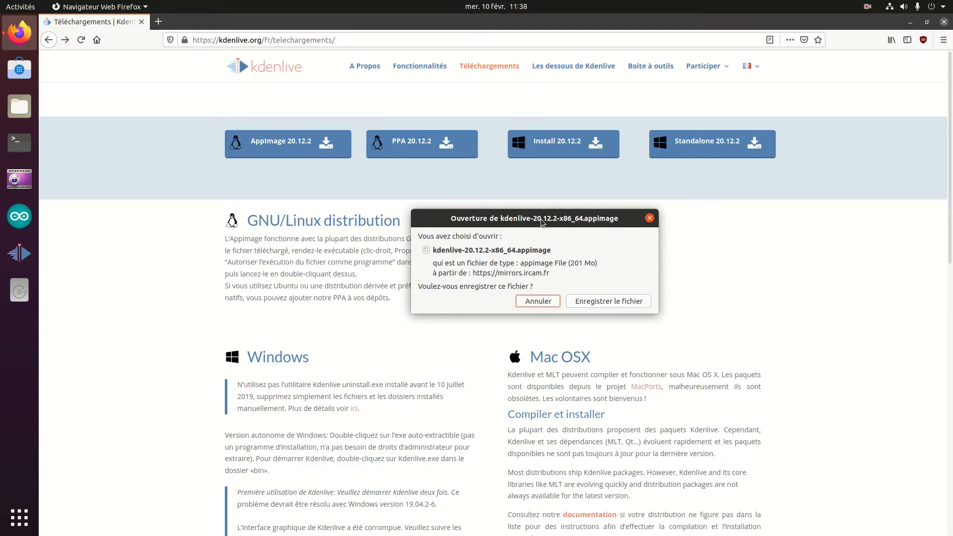
click(649, 218)
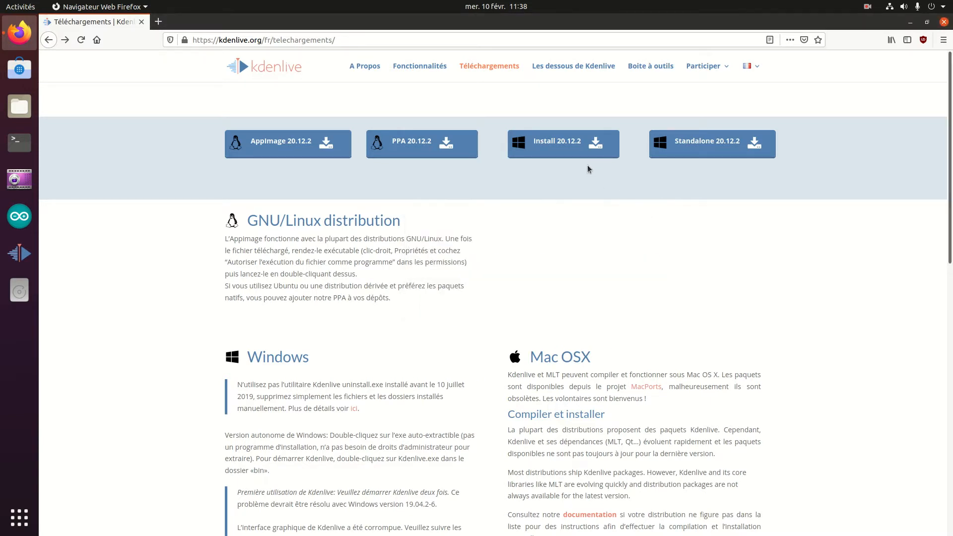
click(582, 153)
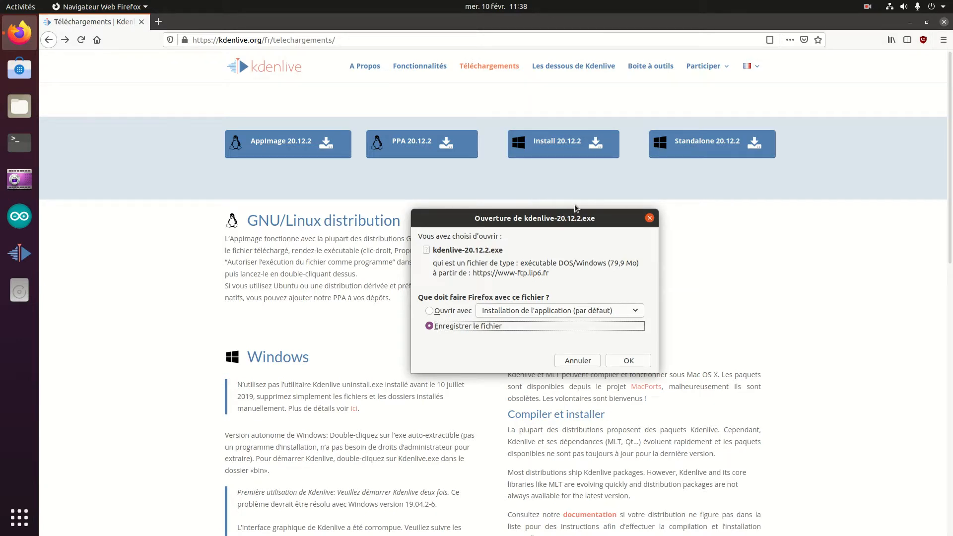
click(649, 217)
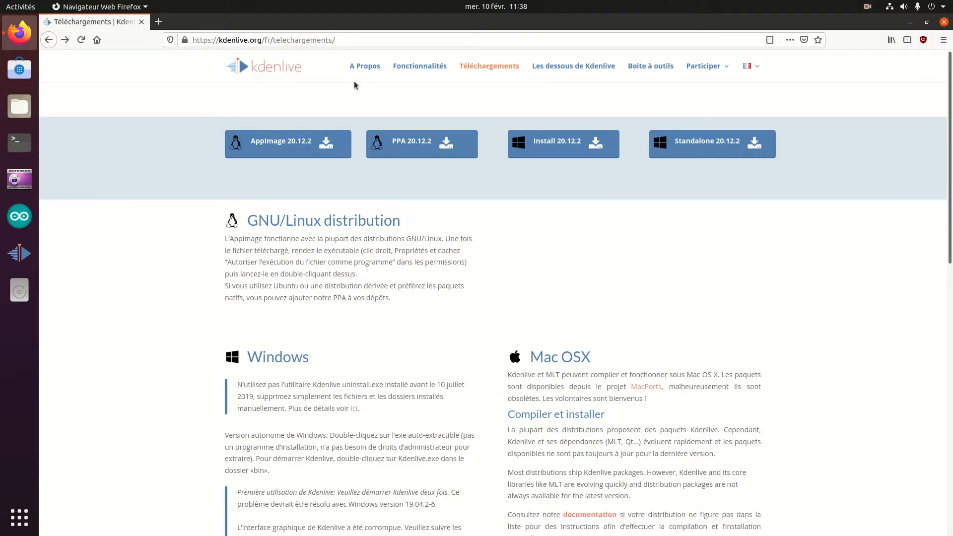
Close the downloads page, switch to Ubuntu's software store, and search for kdenlive to open its application page.
middle_click(117, 25)
click(25, 72)
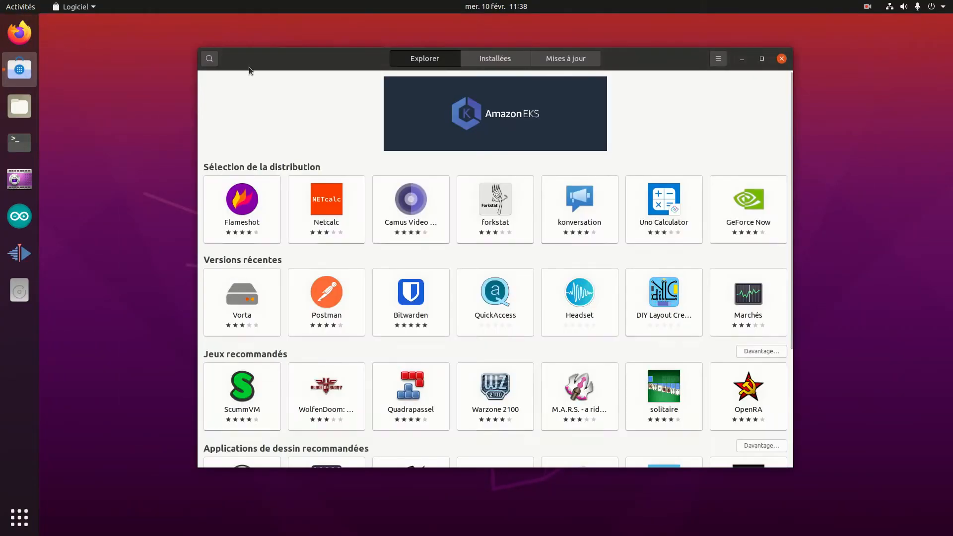
click(210, 61)
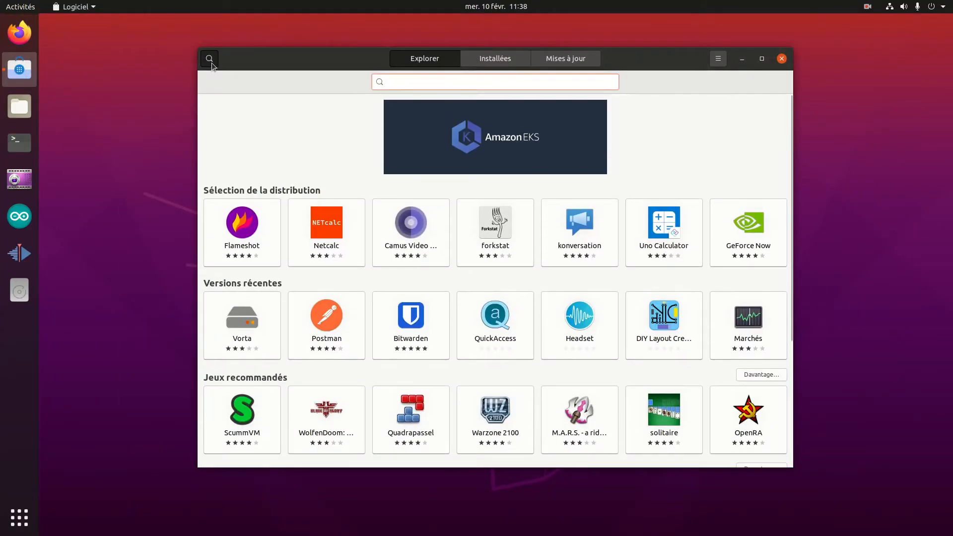
text(kde)
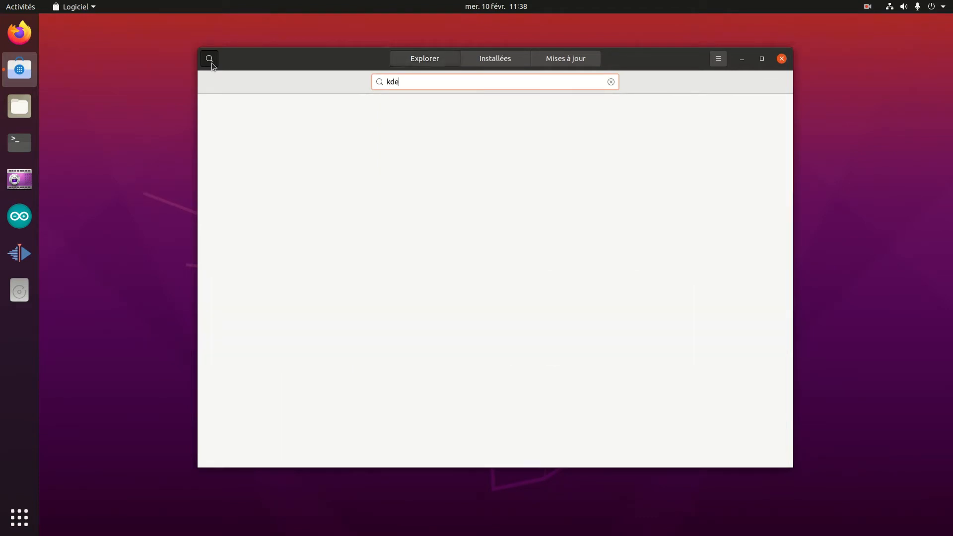
text(nlk)
key(BackSpace)
text(ive)
click(365, 120)
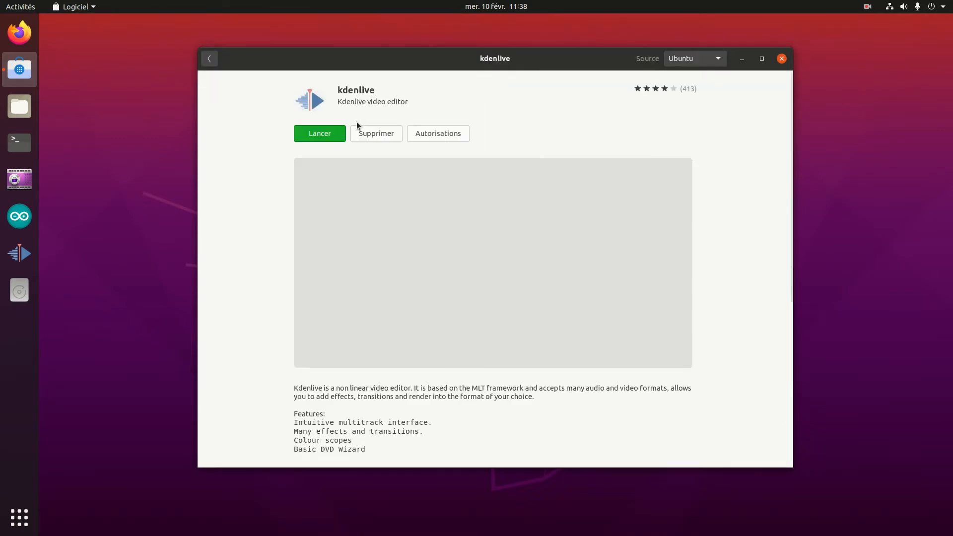
Check kdenlive's permissions on its store page and launch Kdenlive.
click(428, 134)
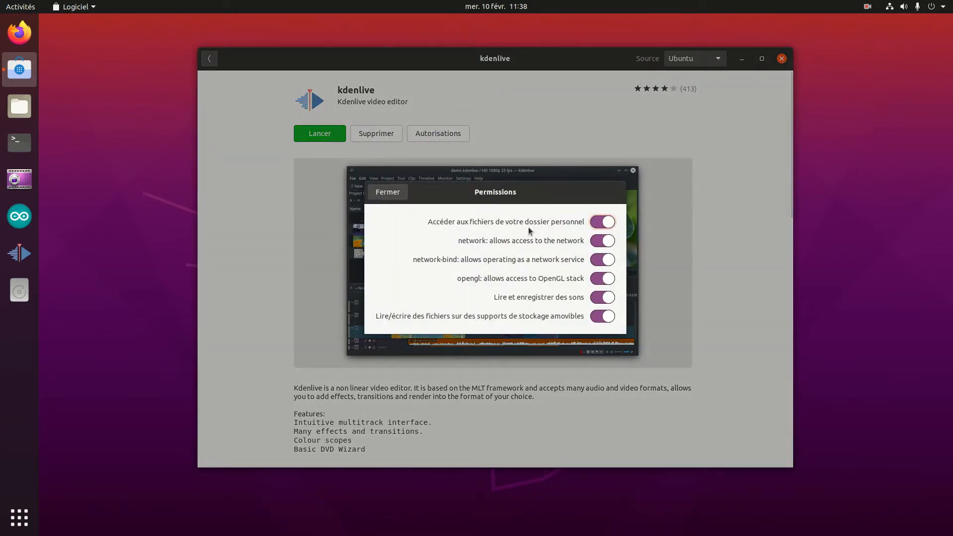
click(391, 192)
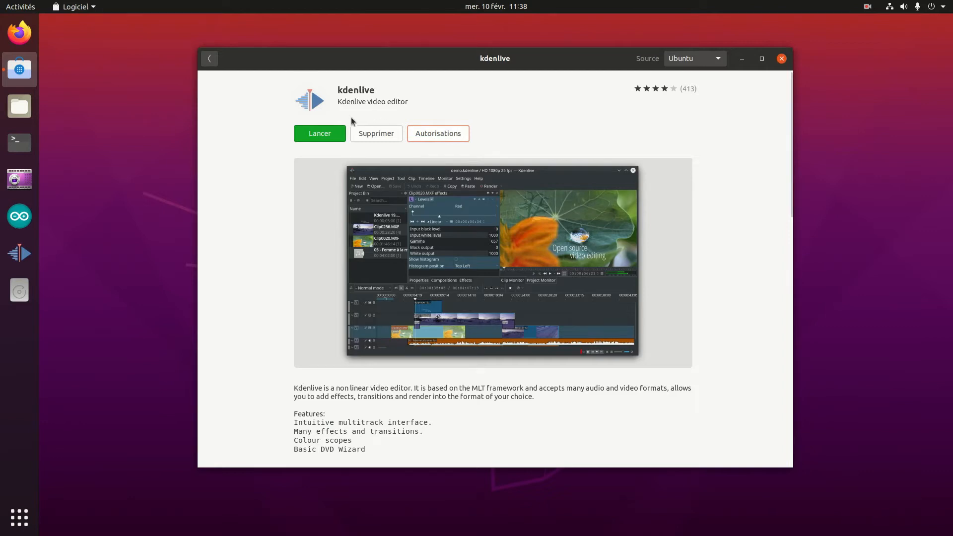
click(334, 134)
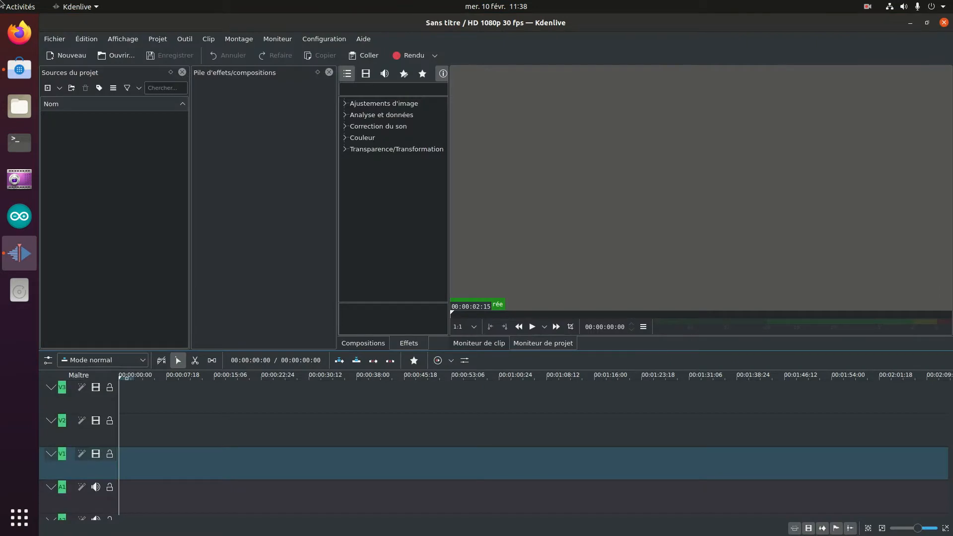
key(super)
click(402, 182)
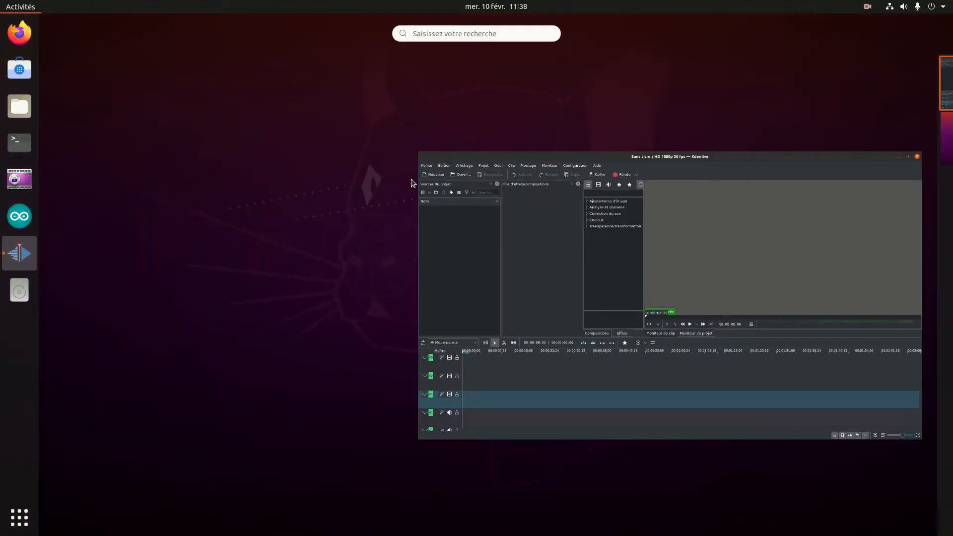
click(411, 179)
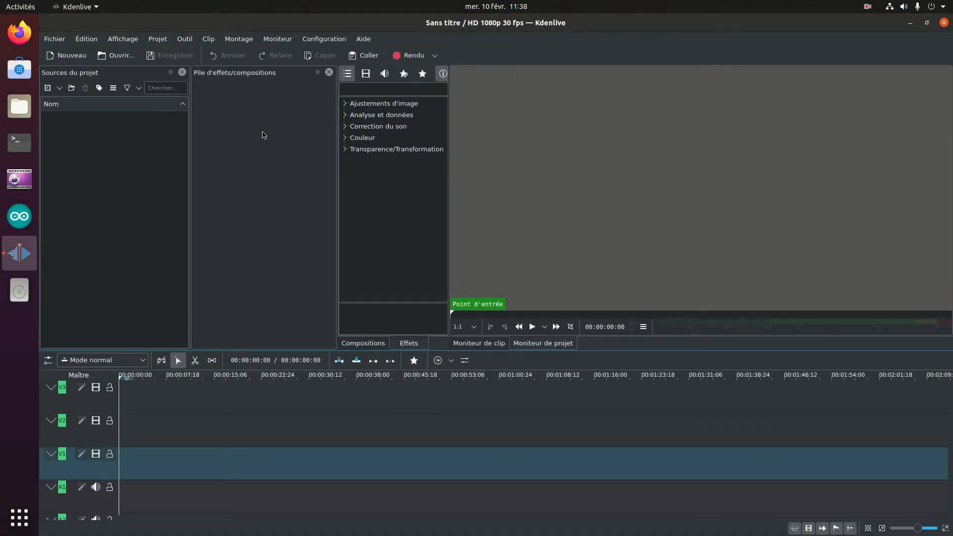
Add WP_20210209_20_59_01_Pro.mp4 from the led folder to the project sources.
click(47, 88)
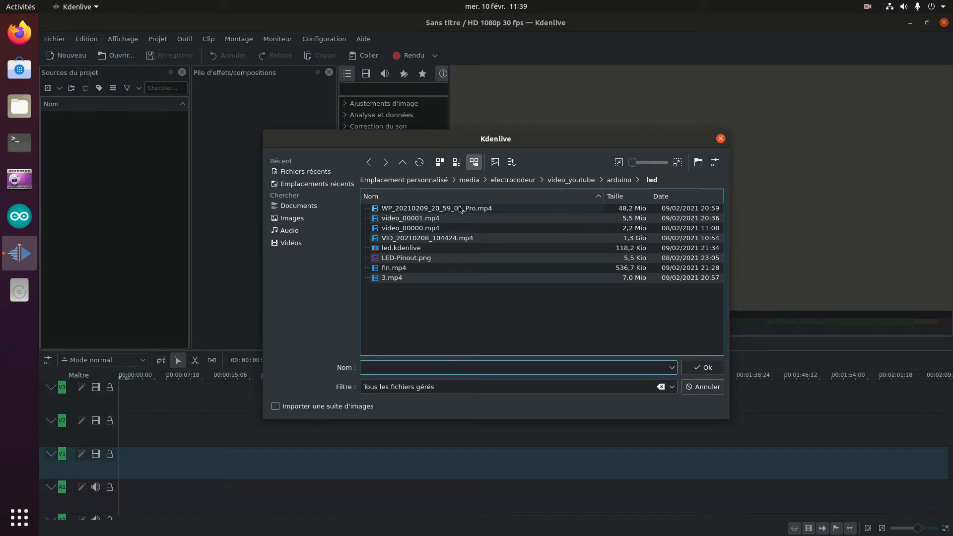
double_click(460, 208)
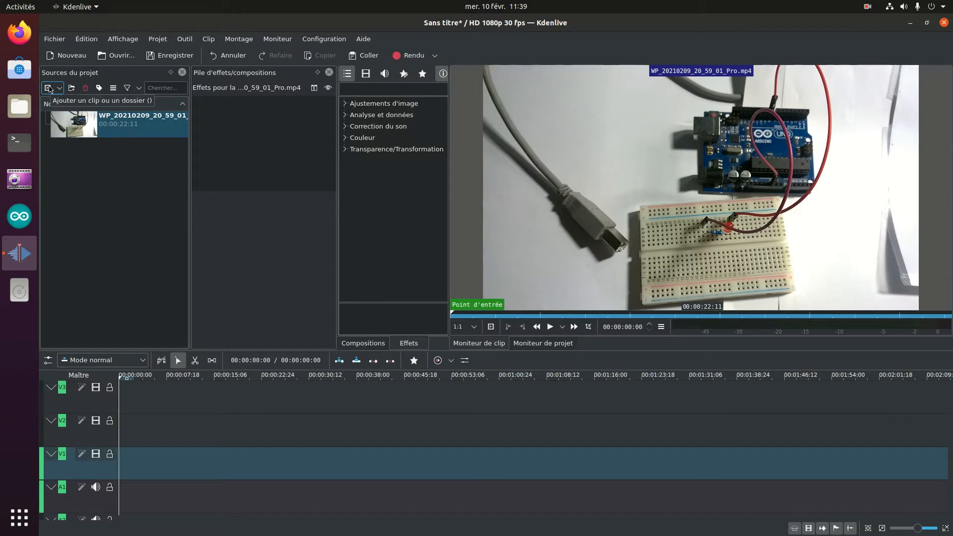
click(53, 41)
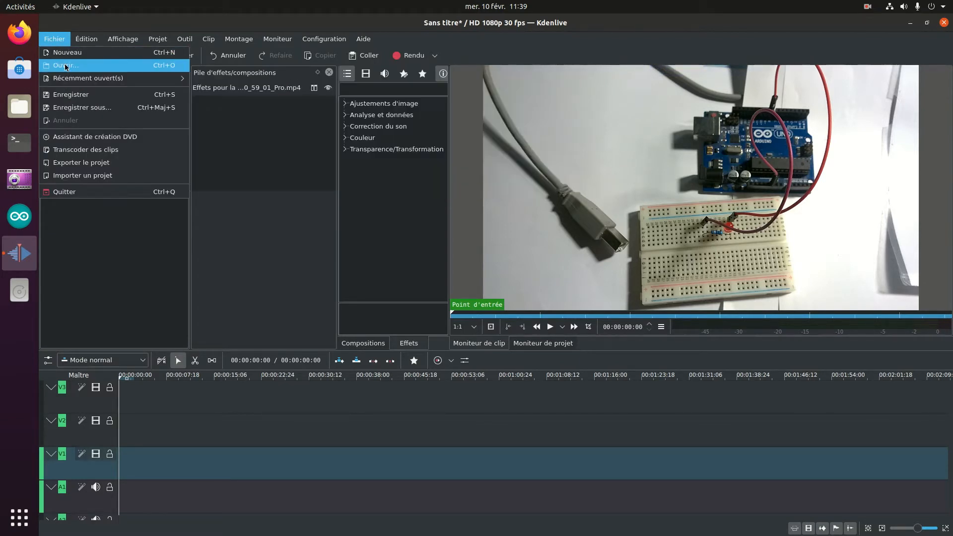
click(60, 41)
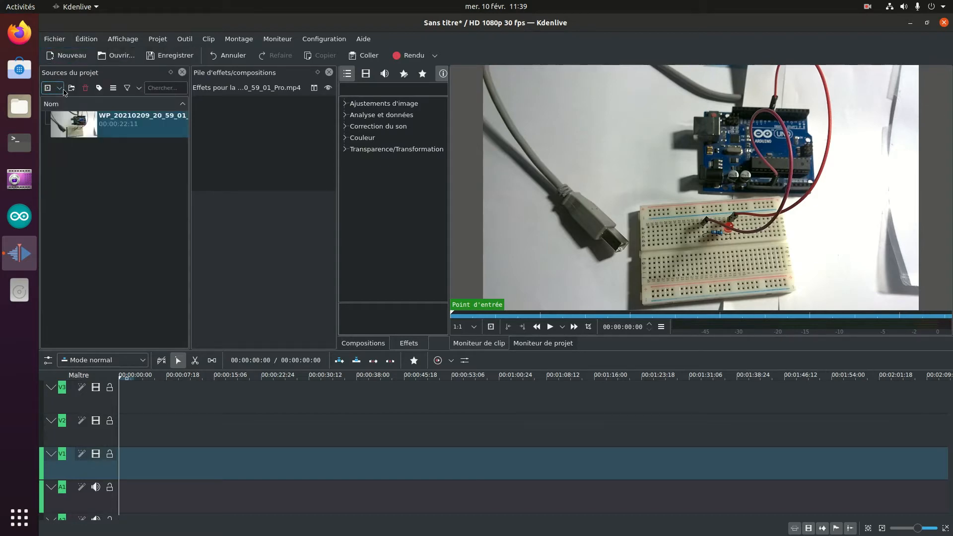
Add outro.mp4 and Green Screen Like Share Subscribe 2021.webm from the video_youtube/outro_like folder to the project sources.
click(57, 88)
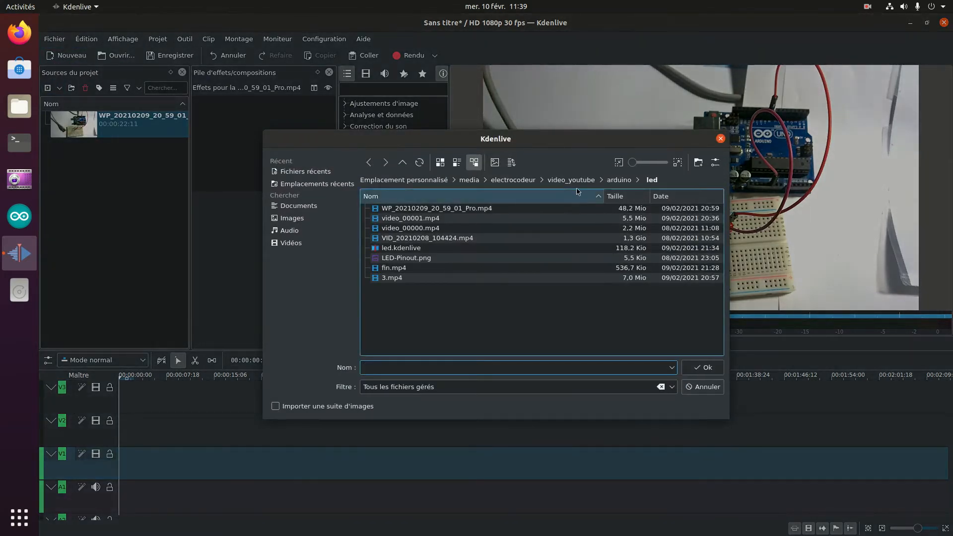
click(615, 182)
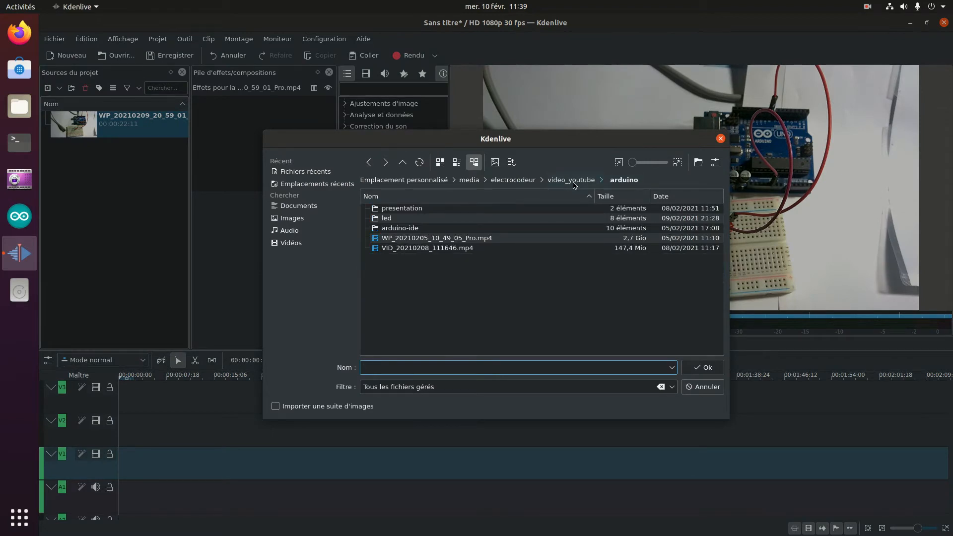
click(572, 181)
double_click(396, 228)
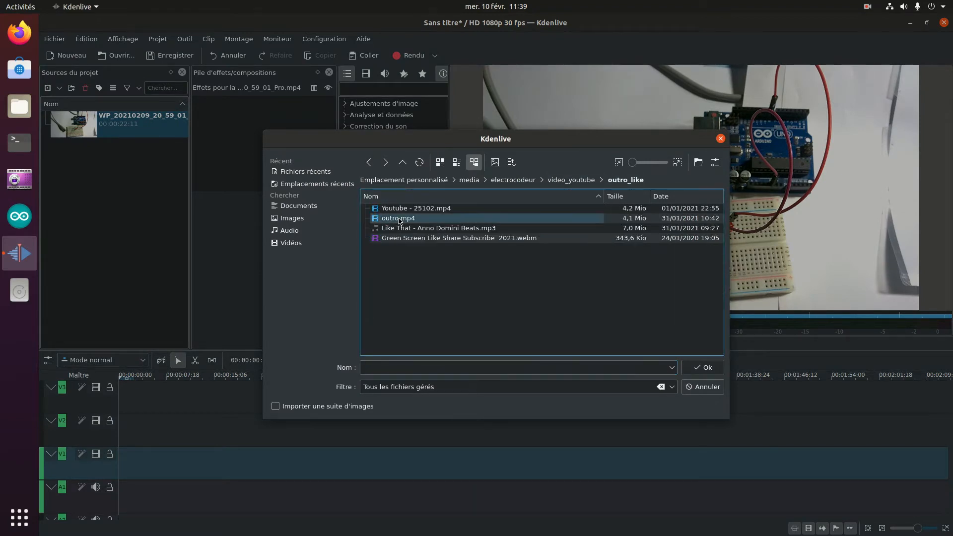
click(398, 222)
ctrl+click(399, 239)
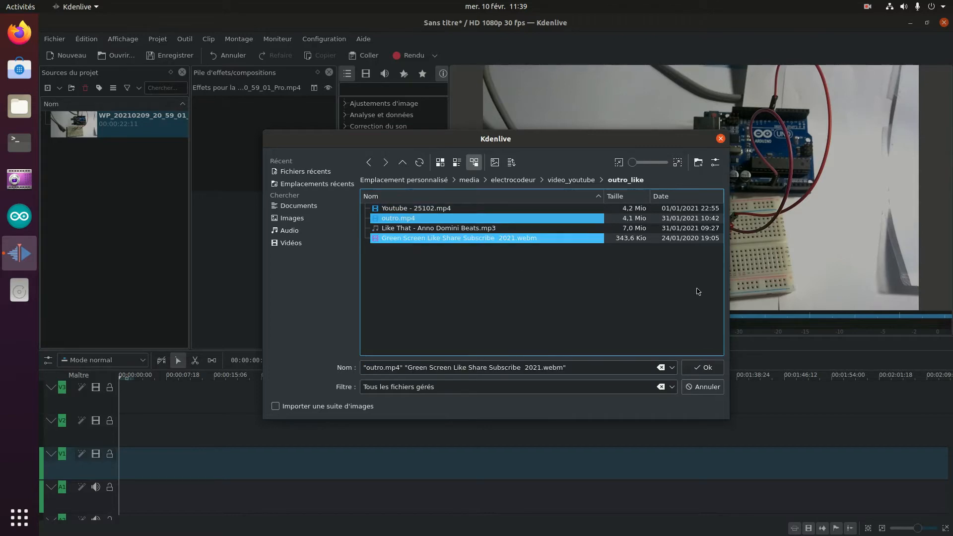
click(718, 366)
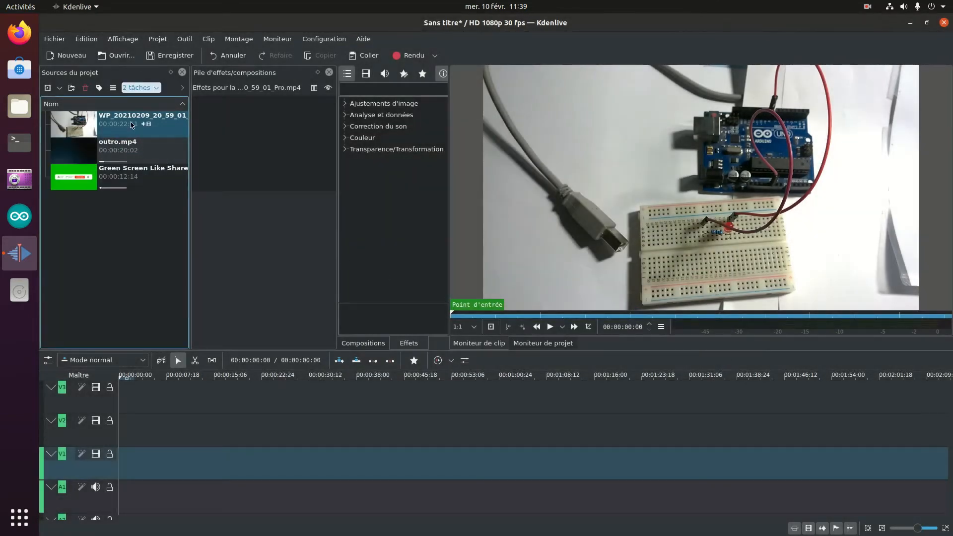
Place WP_20210209_20_59_01_Pro.mp4 on V3 and outro.mp4 on V2 at the timeline start, and the green-screen clip on V1 at about 00:00:07:18.
drag(74, 125, 105, 383)
scroll(161, 453, down, 3)
scroll(138, 436, up, 3)
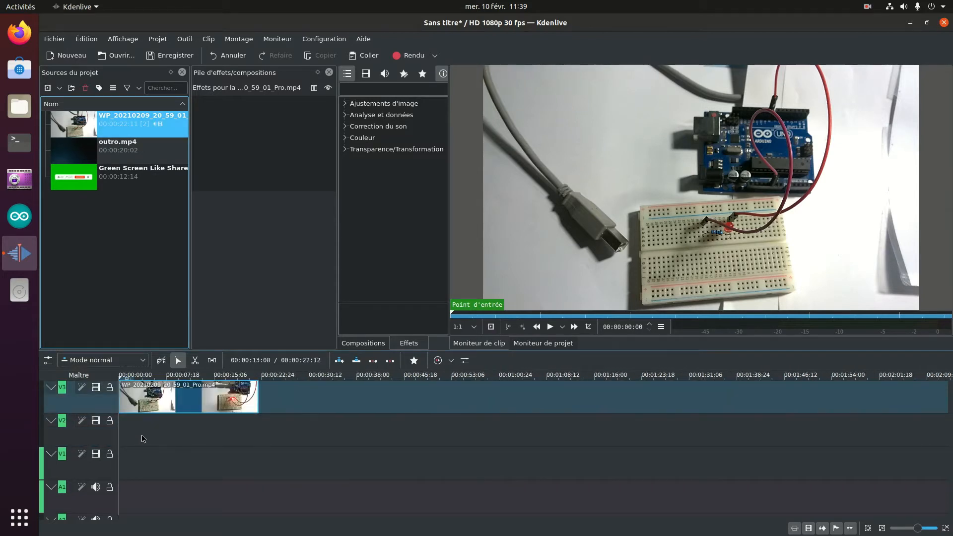
drag(139, 149, 113, 435)
drag(119, 175, 165, 468)
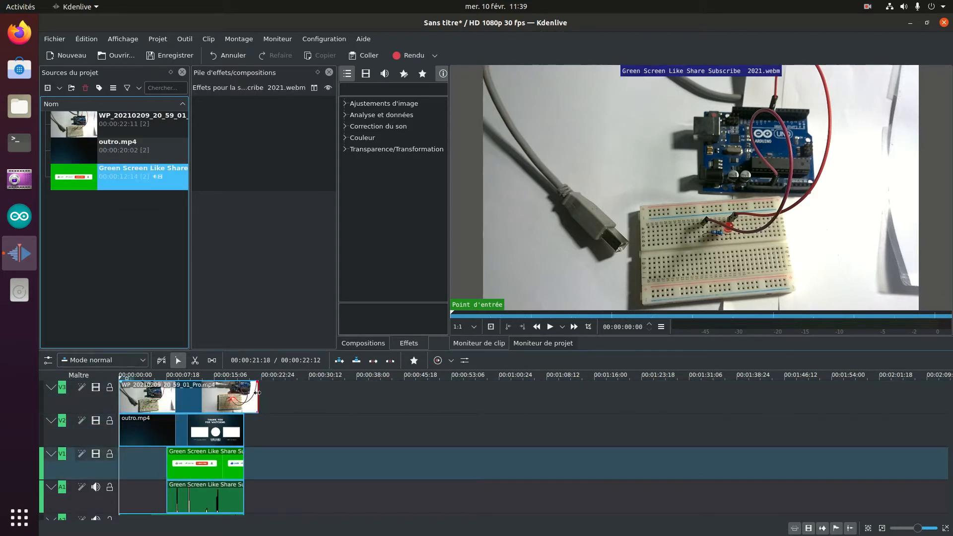
Play the beginning of the timeline in the project monitor and pause at about 00:00:04:10.
click(195, 409)
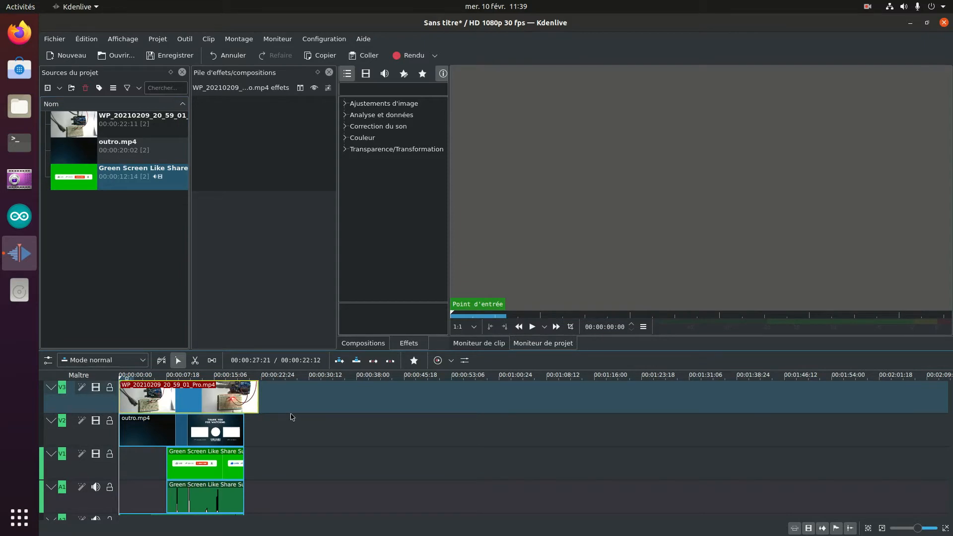
click(292, 413)
click(532, 327)
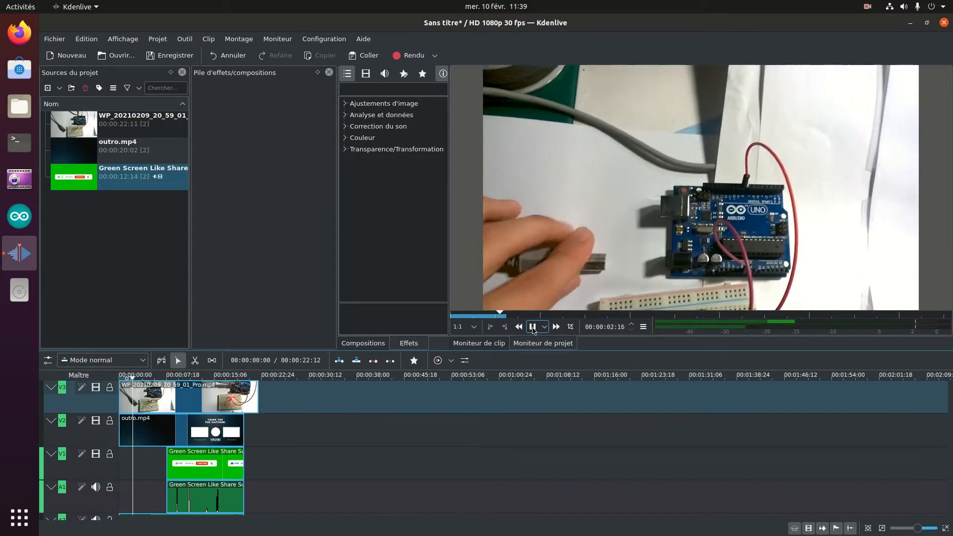
click(531, 327)
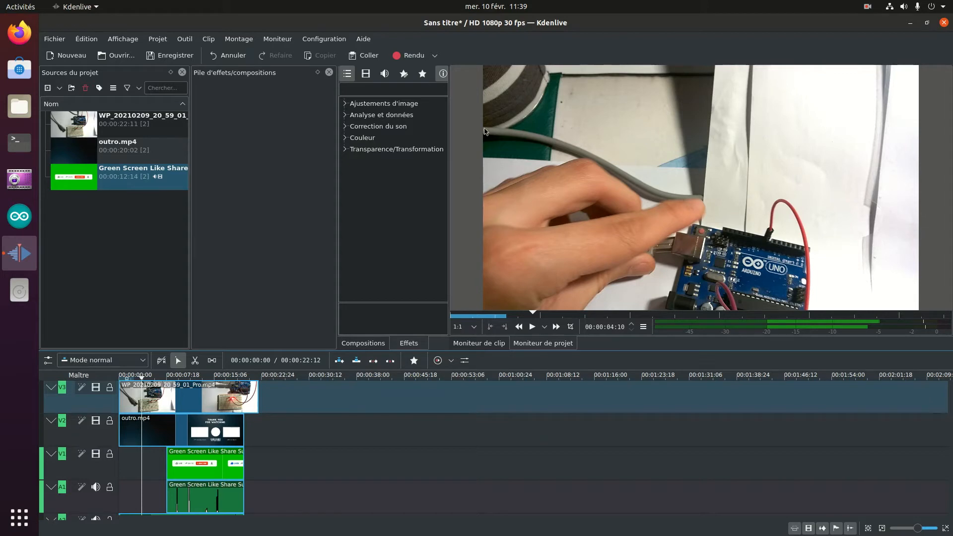
Find the Position et zoom effect by searching for "pos" and apply it to the WP_20210209_20_59_01_Pro.mp4 clip on V3.
click(225, 398)
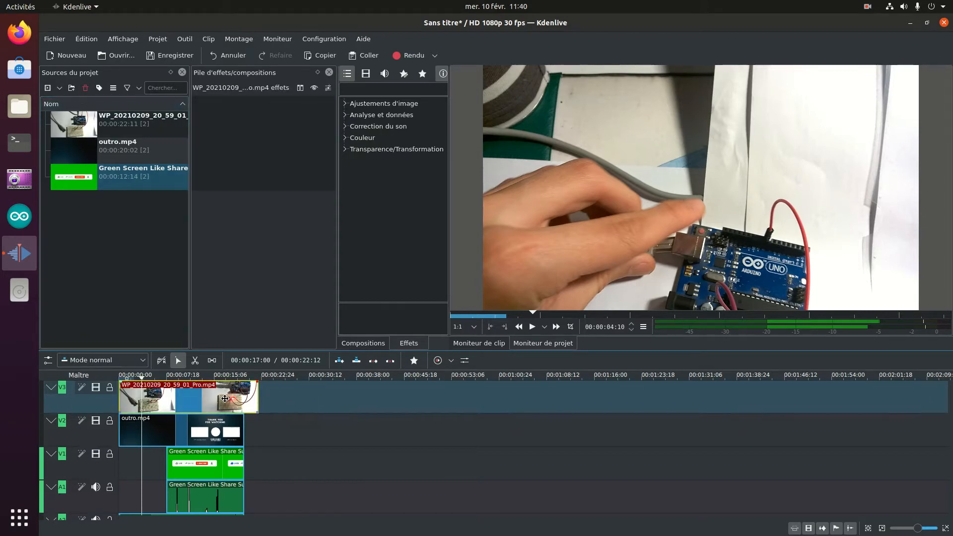
click(406, 92)
text(pos)
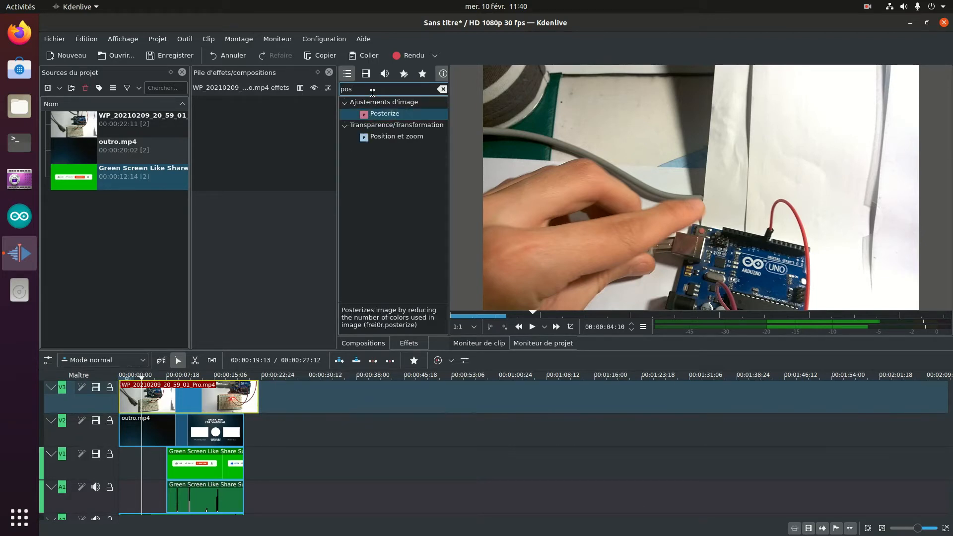
click(379, 140)
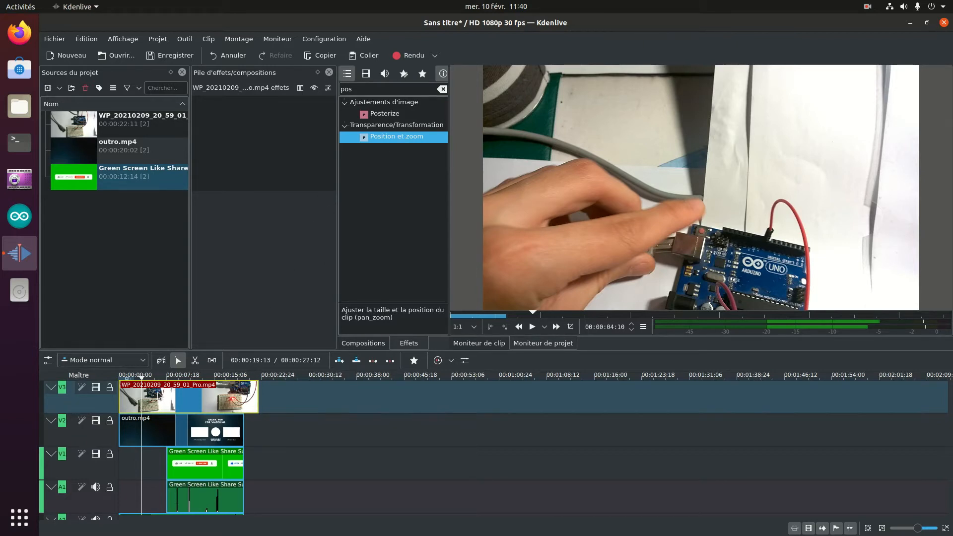
drag(157, 392, 158, 392)
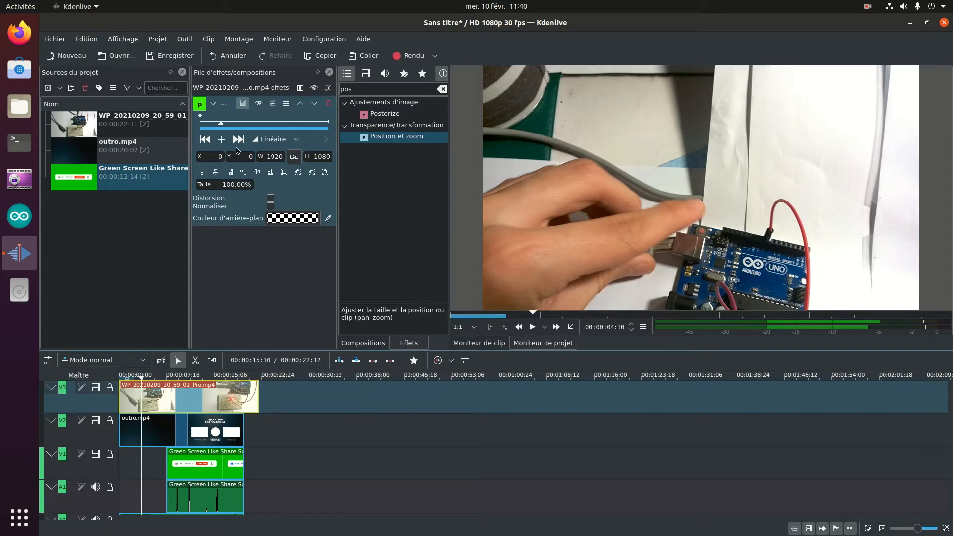
Scale the V3 clip to 40% at position X 400, Y 500 and preview it from the timeline start to about 00:00:06:09.
double_click(229, 181)
text(50)
click(216, 157)
drag(289, 389, 59, 384)
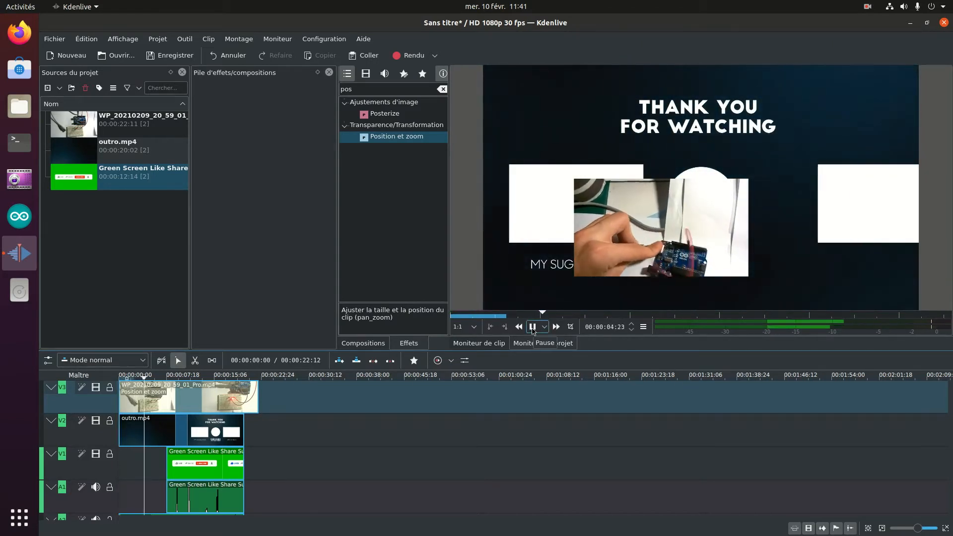
click(532, 326)
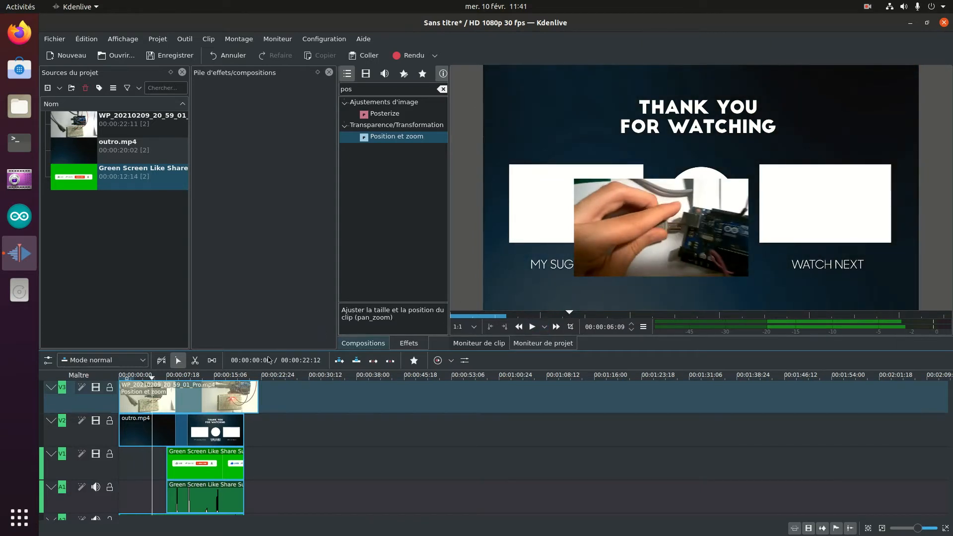
Set the V3 clip's X position to 818 and preview it from the timeline start to about 00:00:03:17.
click(201, 394)
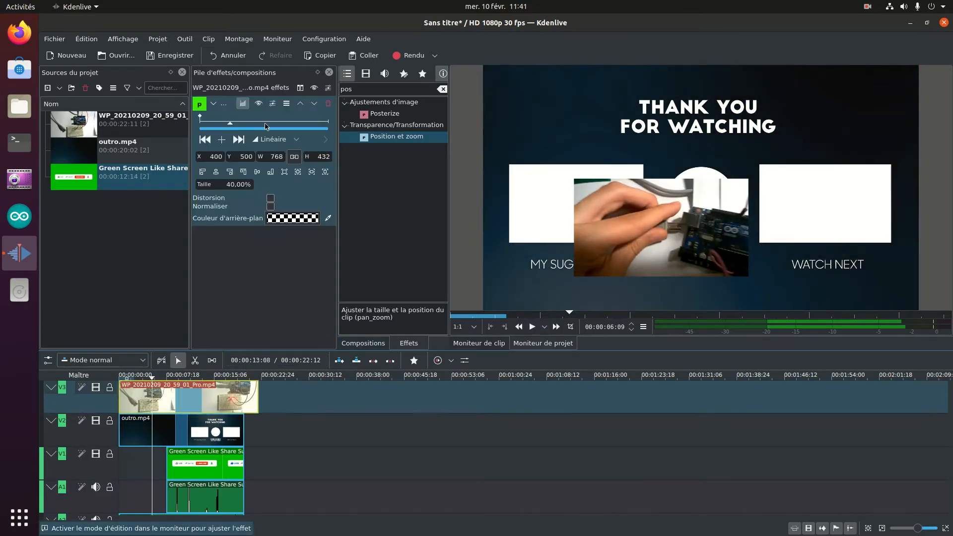
click(215, 156)
click(290, 395)
key(Home)
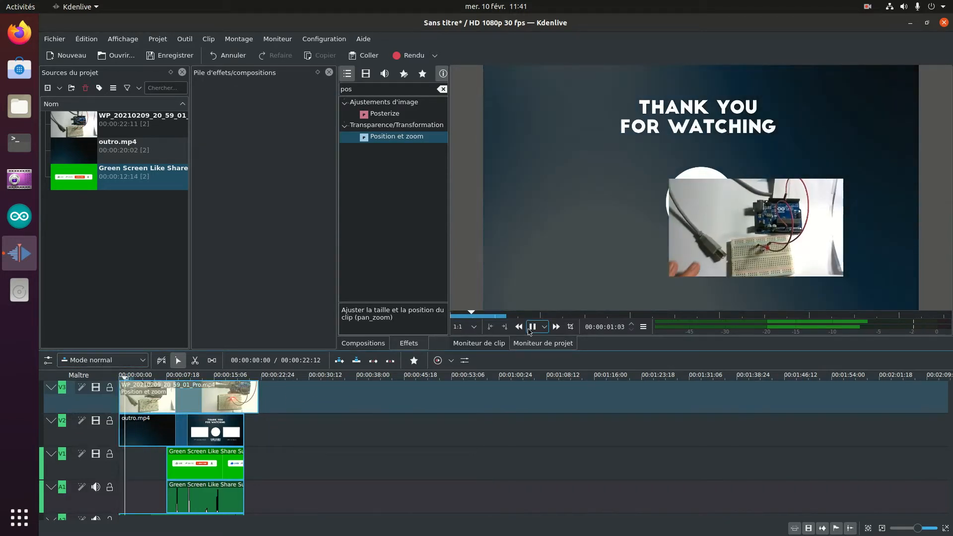
click(533, 327)
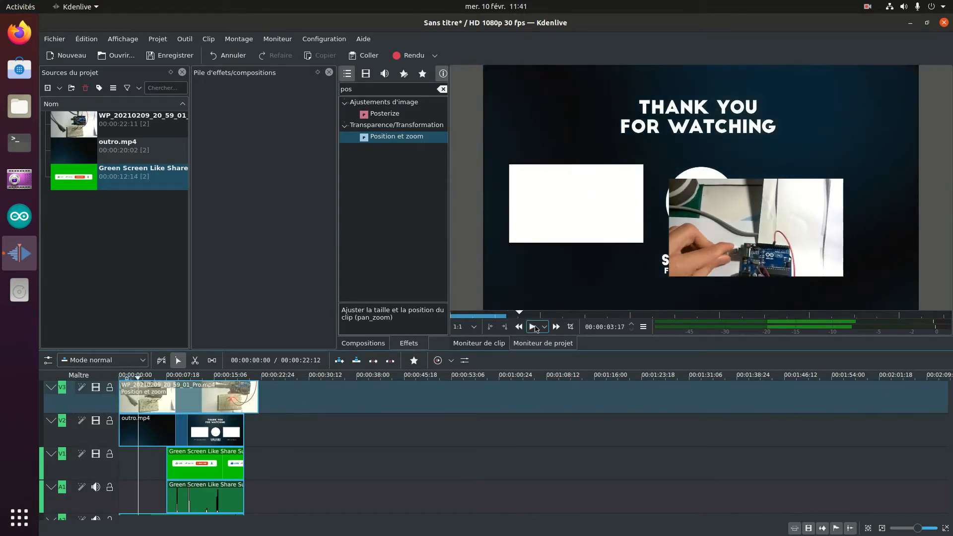
Set the V3 clip's position to X 950, Y 400 and return the playhead to the timeline start.
click(171, 408)
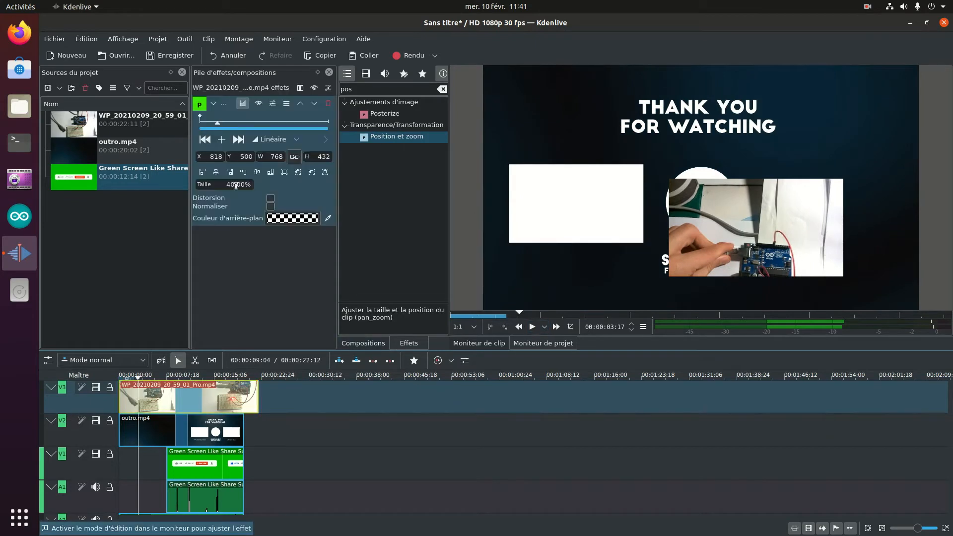
double_click(215, 156)
text(95)
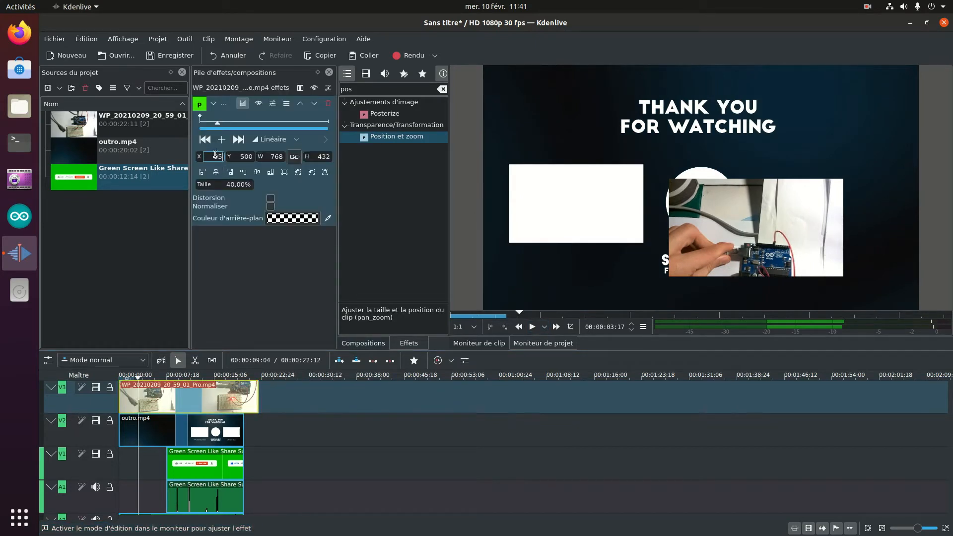
text(0)
click(250, 156)
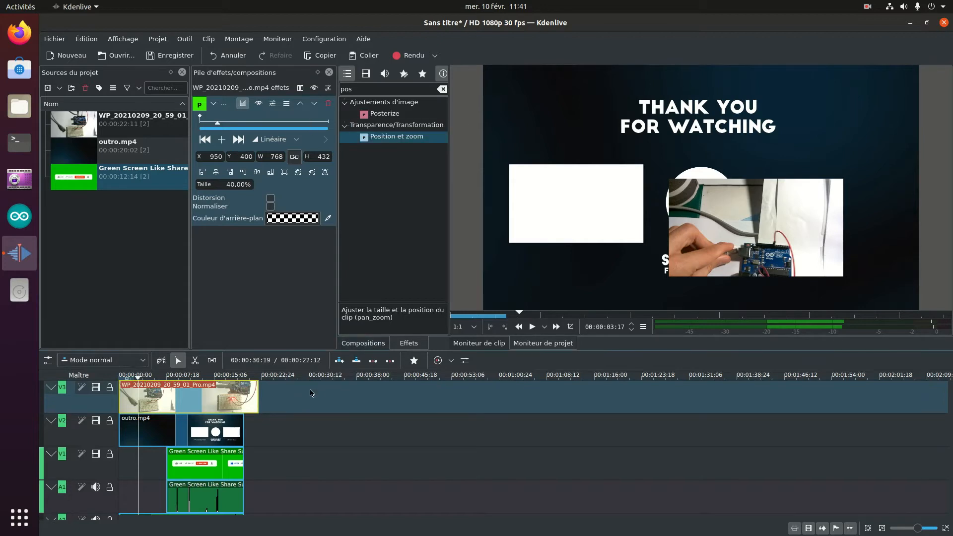
drag(310, 389, 79, 382)
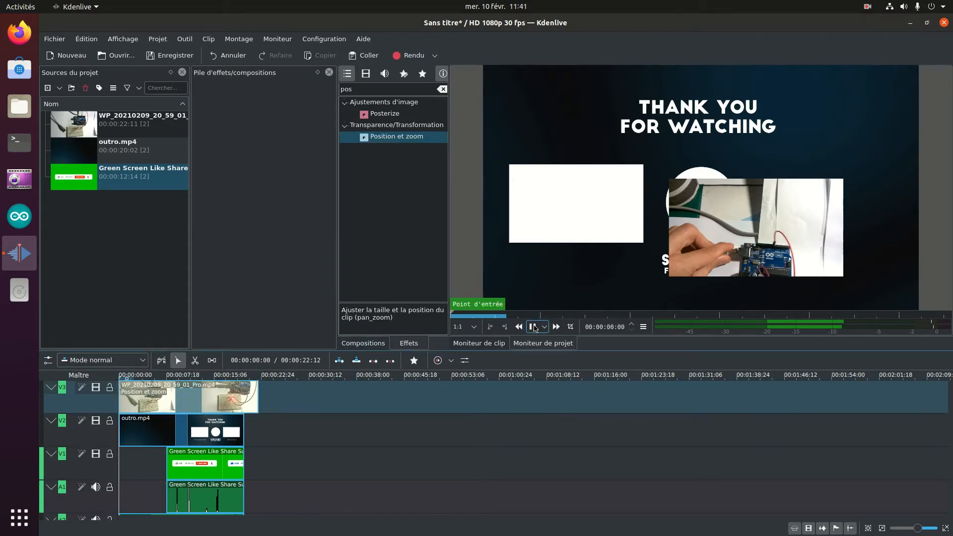